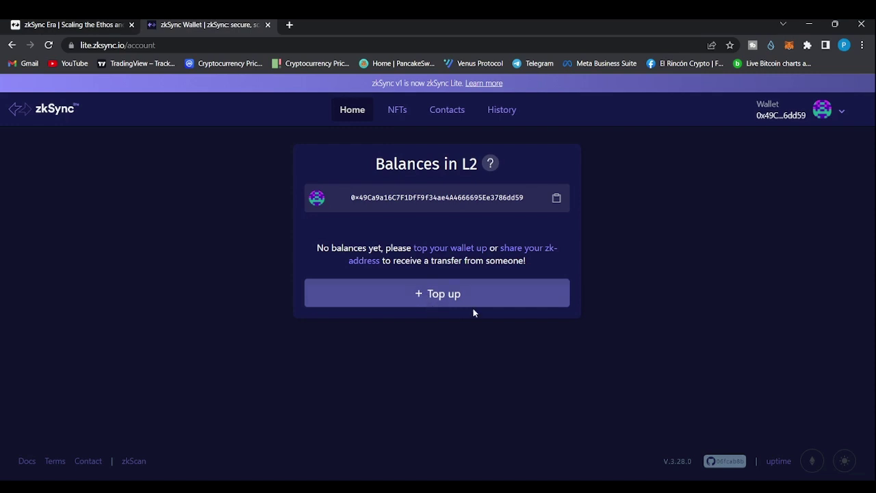
Step: Open the wallet's top-up options and choose the zkSync bridge for depositing tokens from the Ethereum wallet
{"action": "left_click", "coordinate": [450, 296]}
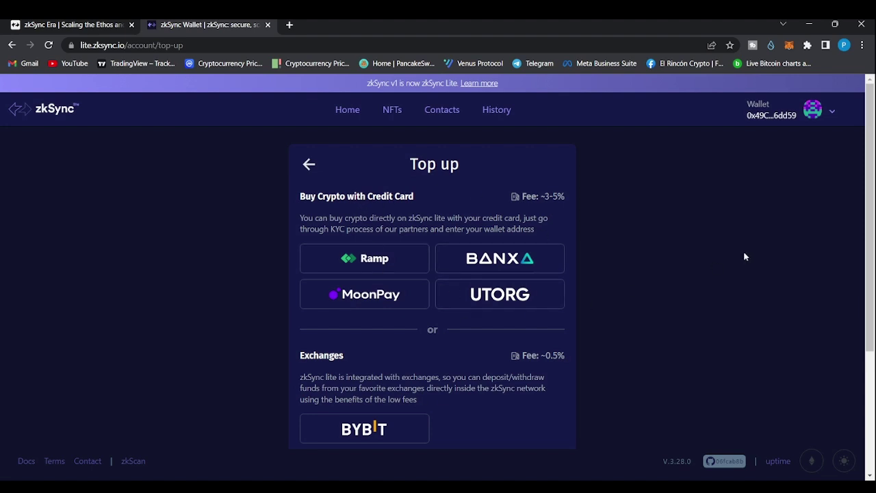
{"action": "left_click_drag", "start_coordinate": [870, 173], "coordinate": [871, 270]}
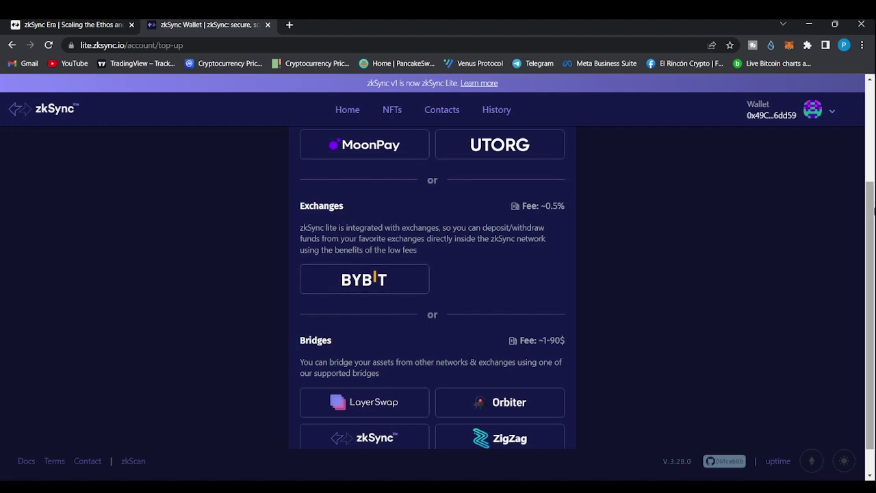
{"action": "scroll", "coordinate": [874, 247], "scroll_direction": "down", "scroll_amount": 1}
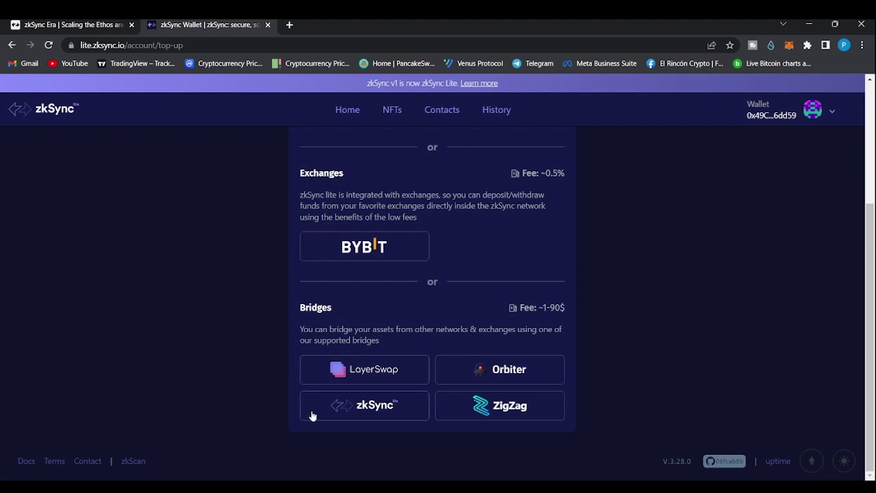
{"action": "left_click", "coordinate": [381, 407]}
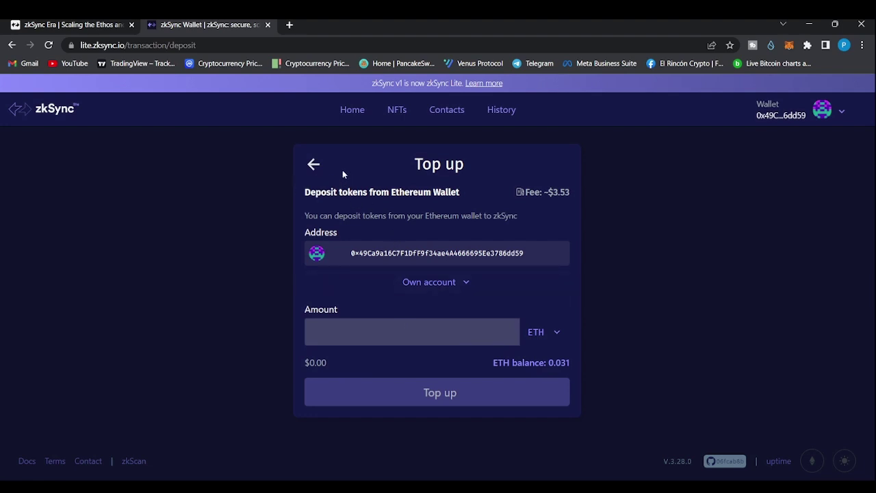
Step: Enter 0.03 ETH as the deposit amount for the own account and submit the top-up
{"action": "left_click", "coordinate": [363, 333]}
{"action": "type", "text": "0.0"}
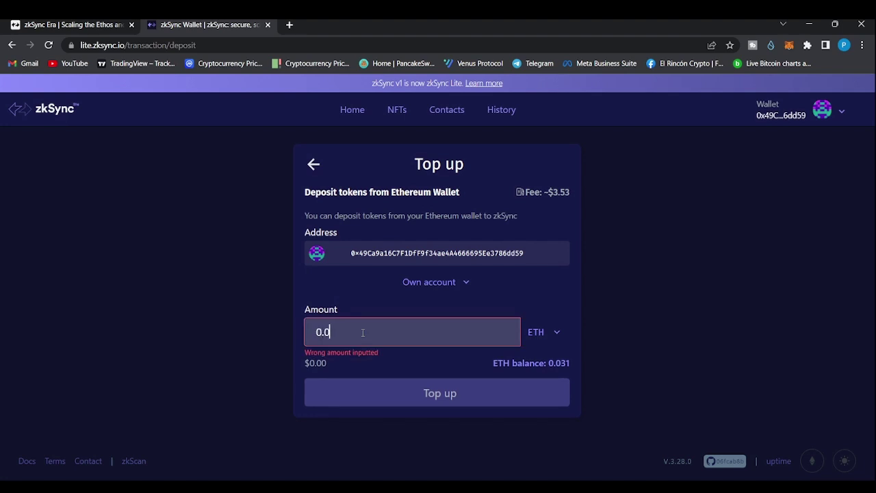
{"action": "type", "text": "3"}
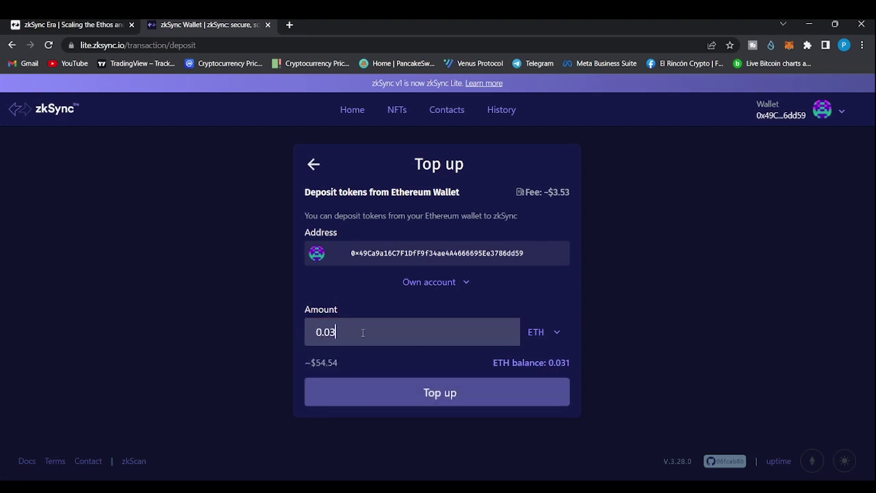
{"action": "type", "text": "1"}
{"action": "key", "text": "BackSpace"}
{"action": "left_click", "coordinate": [447, 401]}
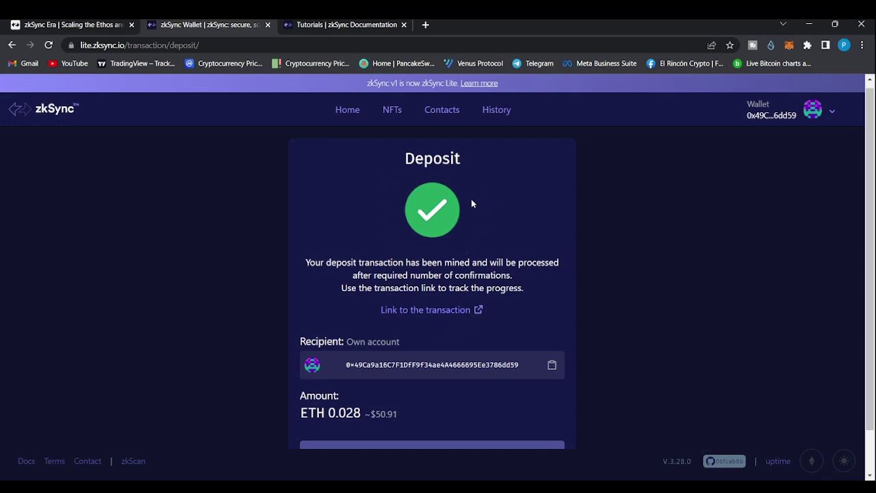
Step: Review and acknowledge the completed deposit, and check the ETH entry in the L2 balances
{"action": "scroll", "coordinate": [418, 290], "scroll_direction": "down", "scroll_amount": 1}
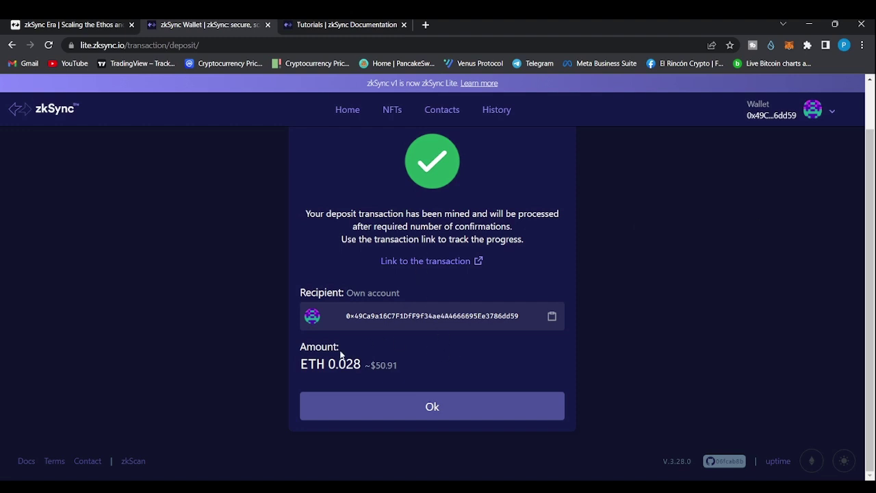
{"action": "left_click", "coordinate": [443, 409]}
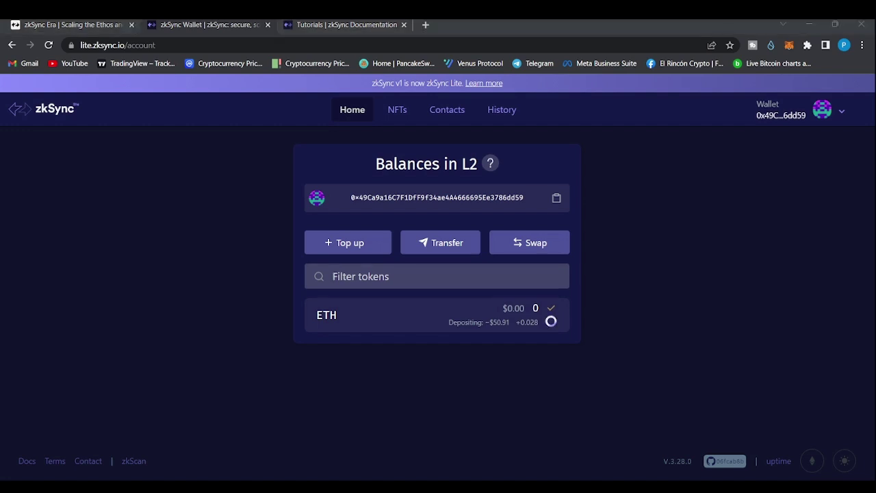
{"action": "key", "text": "ctrl+shift+Page_Down"}
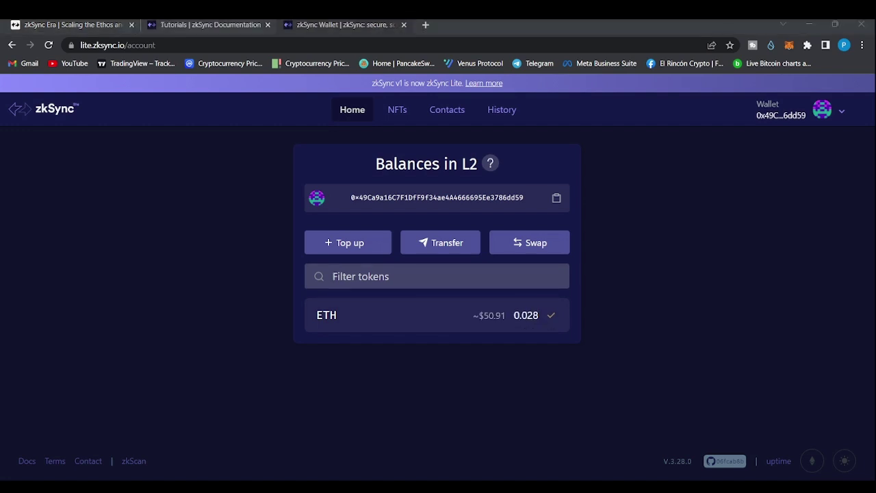
{"action": "key", "text": "alt+Tab"}
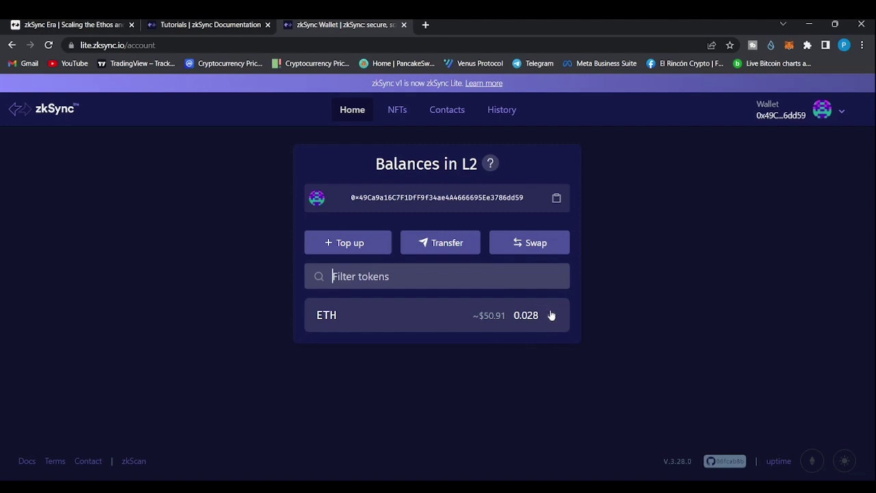
{"action": "mouse_move", "coordinate": [555, 331]}
{"action": "mouse_move", "coordinate": [550, 316]}
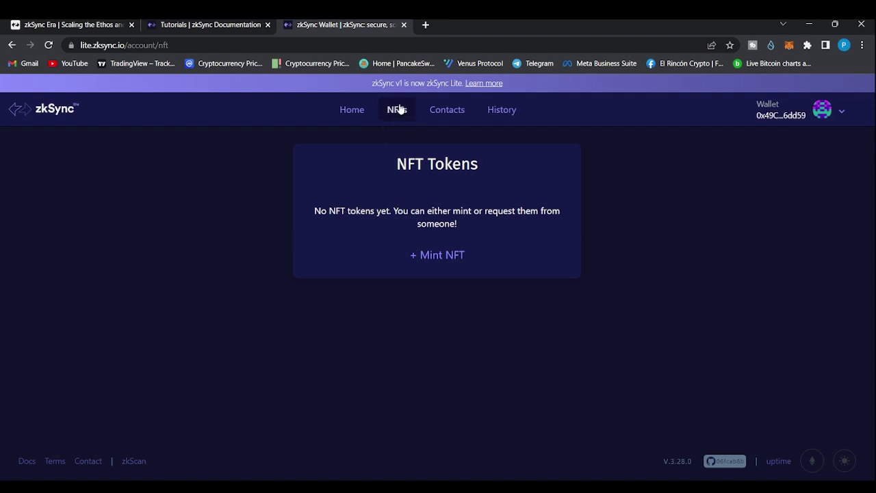
Step: Start minting an NFT, and authorize and sign the zkSync account activation
{"action": "left_click", "coordinate": [437, 256]}
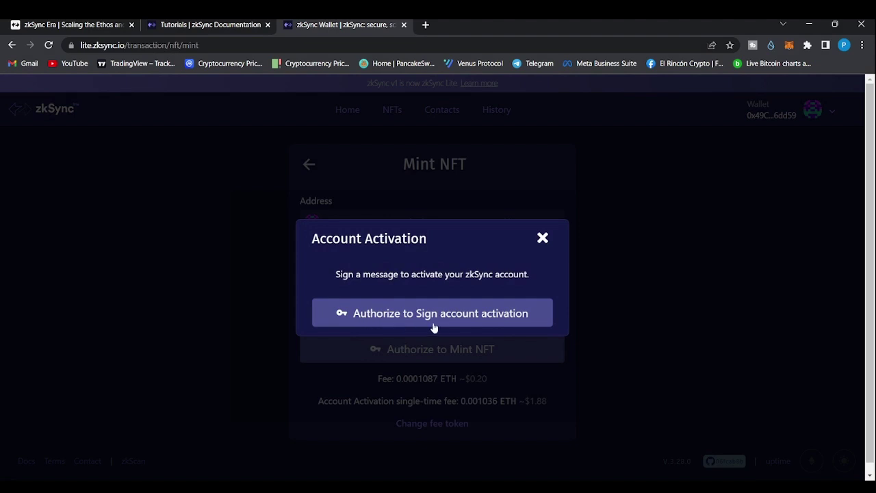
{"action": "left_click", "coordinate": [462, 320]}
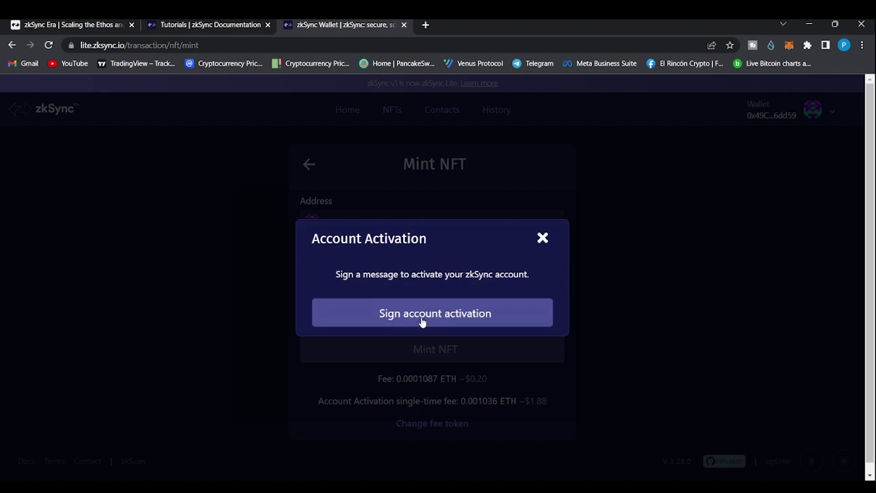
{"action": "left_click", "coordinate": [444, 319]}
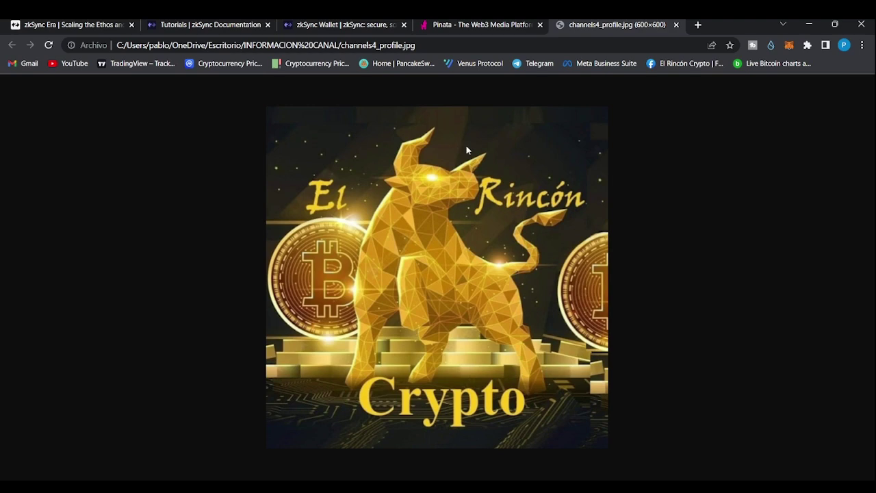
Step: Switch to Pinata and upload the image file channels4_profile.jpg, keeping its file name
{"action": "left_click", "coordinate": [469, 25]}
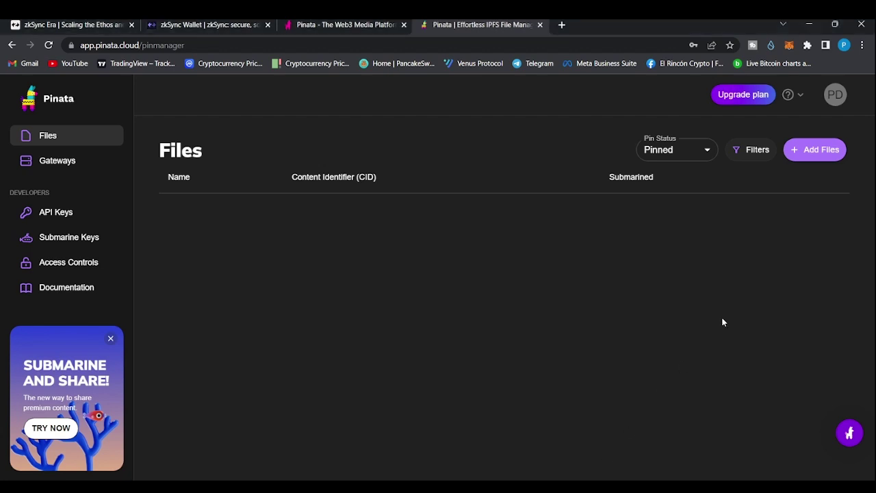
{"action": "left_click", "coordinate": [820, 156]}
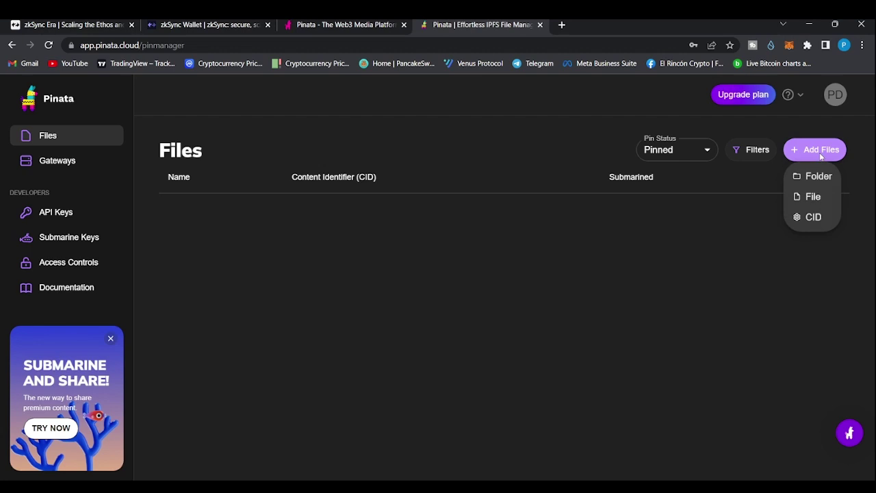
{"action": "left_click", "coordinate": [813, 196]}
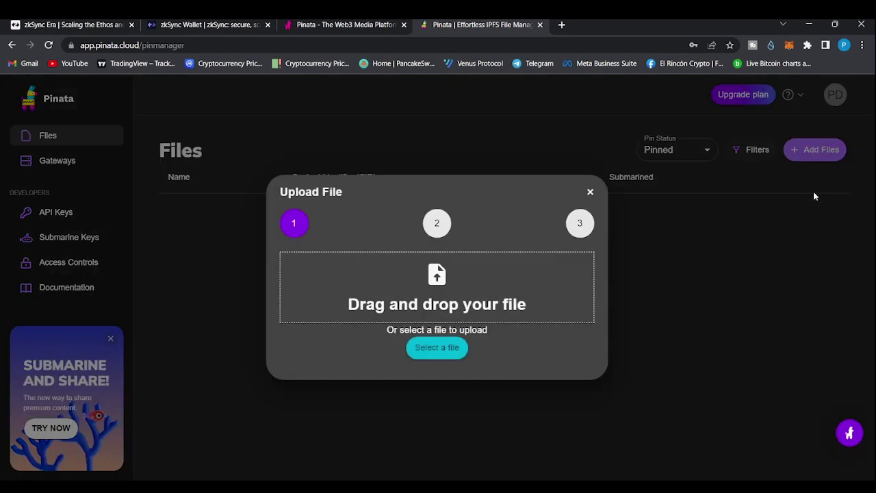
{"action": "left_click", "coordinate": [438, 349]}
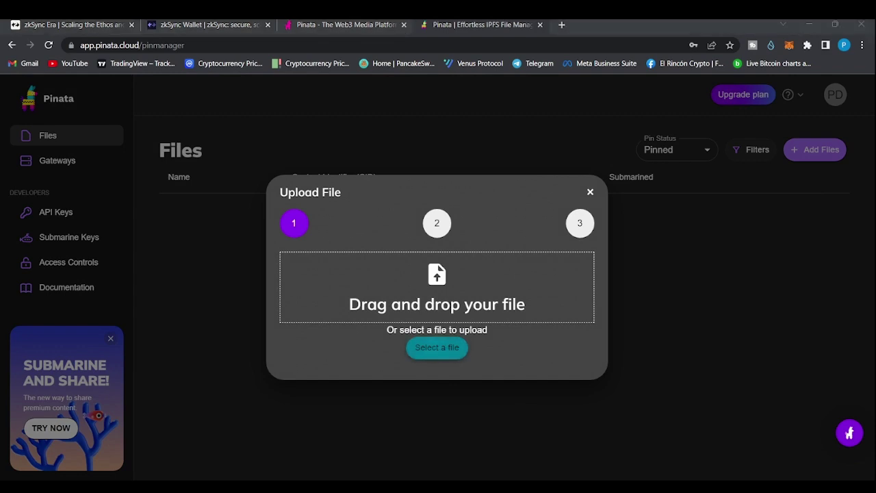
{"action": "double_click", "coordinate": [342, 268]}
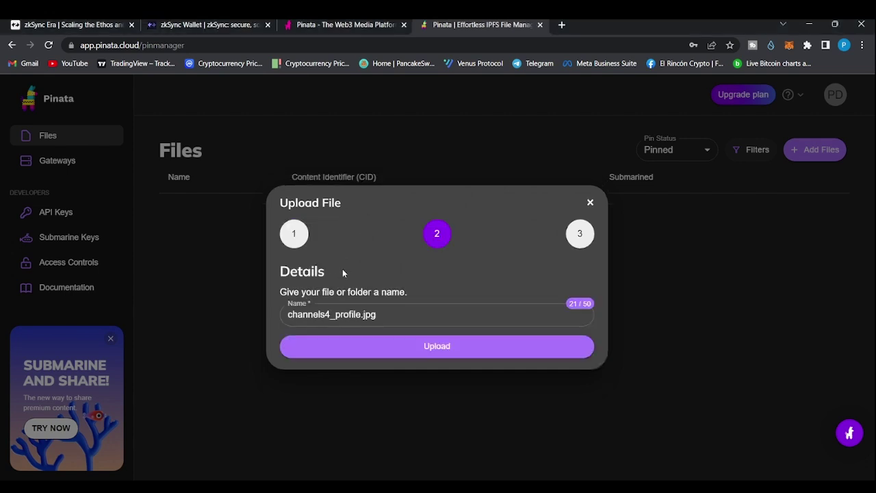
{"action": "left_click", "coordinate": [437, 347]}
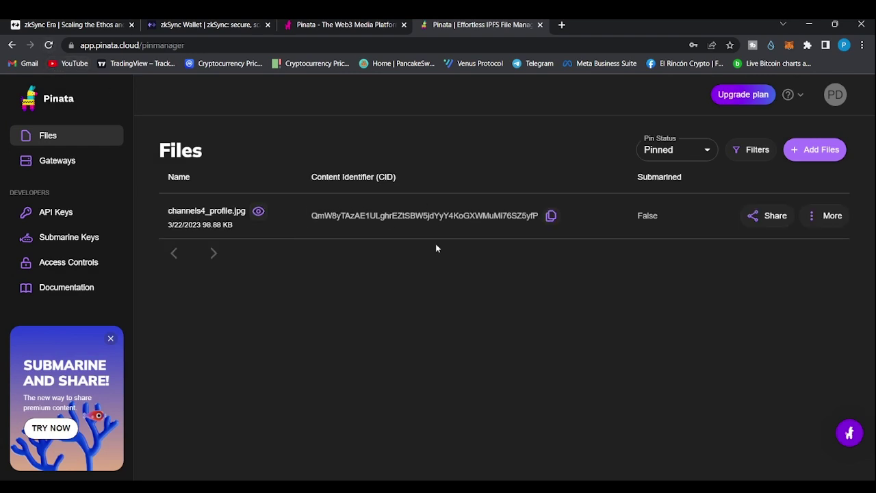
Step: Copy the uploaded image's CID, paste it as the Content Address in the zkSync wallet's mint form, and mint the NFT
{"action": "left_click", "coordinate": [551, 216]}
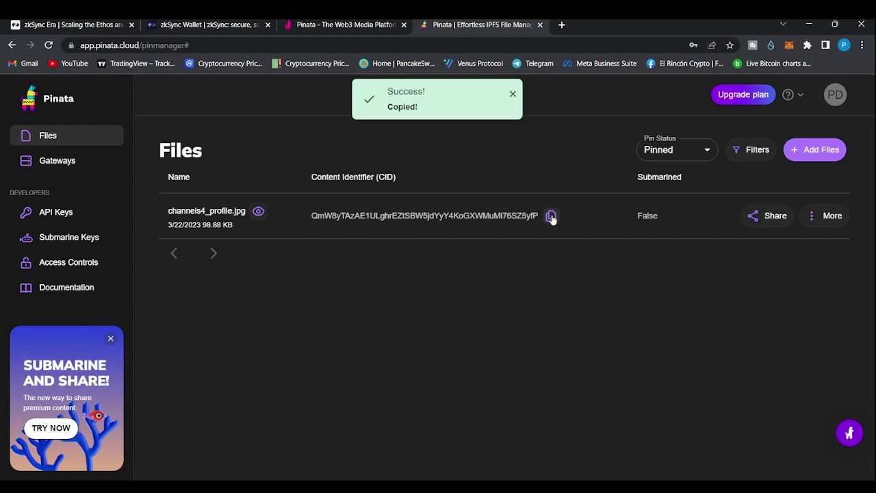
{"action": "left_click", "coordinate": [220, 29]}
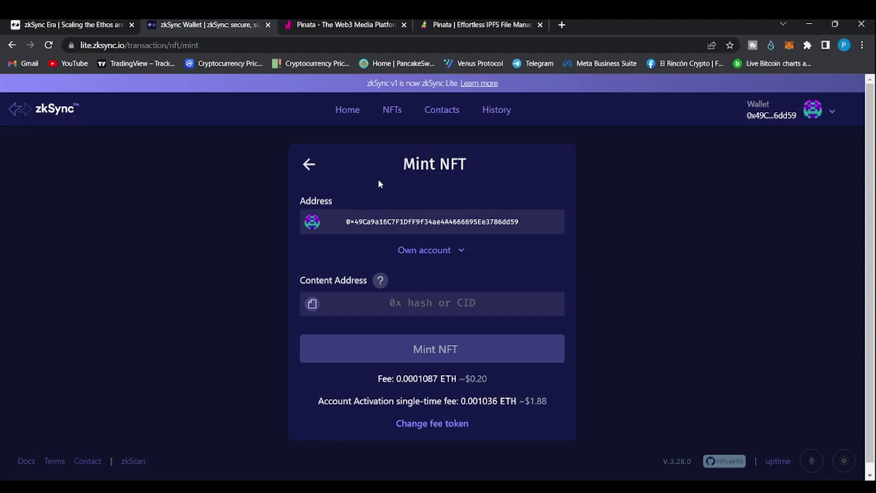
{"action": "left_click", "coordinate": [424, 305]}
{"action": "key", "text": "ctrl+v"}
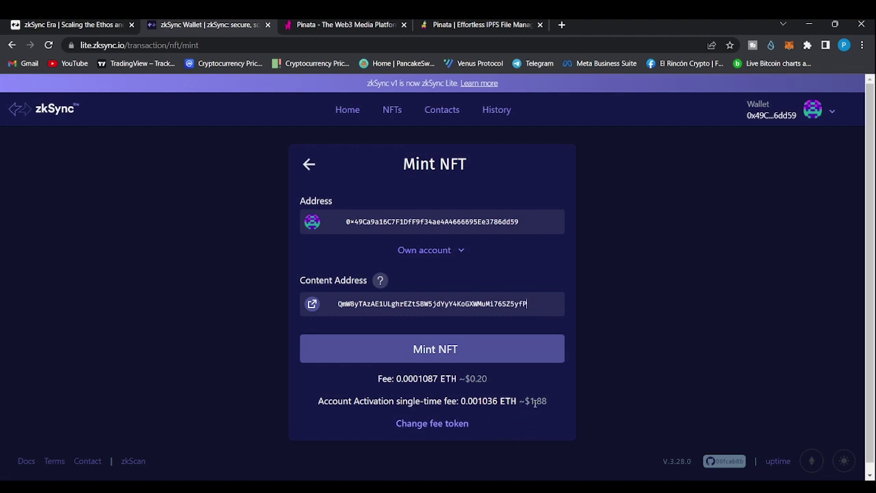
{"action": "left_click", "coordinate": [462, 359]}
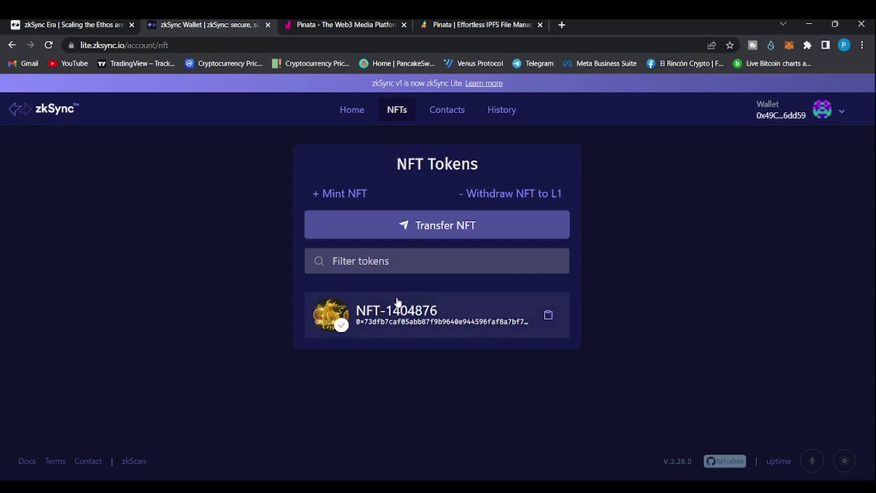
Step: Open the newly minted NFT and examine its image, creator, status, content hash and metadata details
{"action": "left_click", "coordinate": [416, 320]}
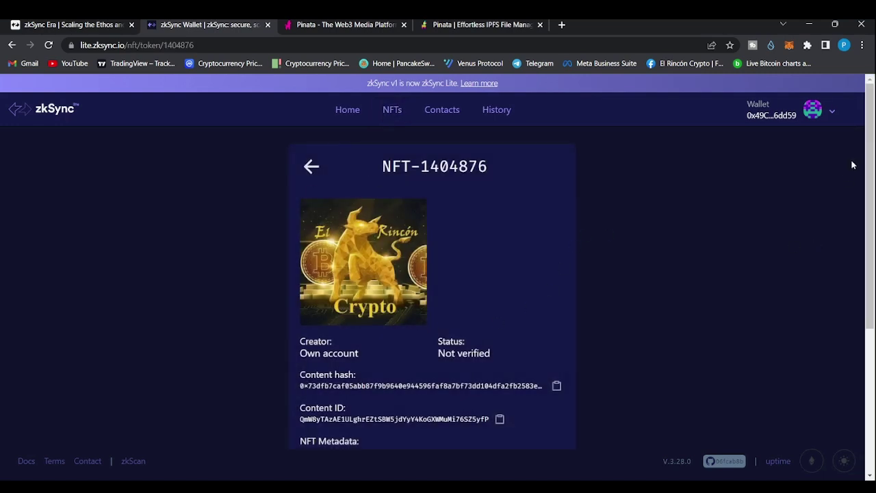
{"action": "left_click_drag", "start_coordinate": [871, 132], "coordinate": [873, 156]}
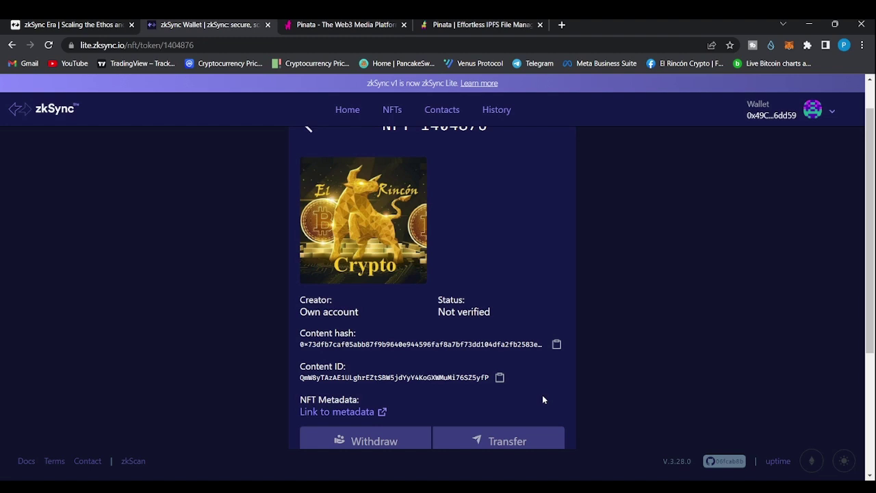
{"action": "left_click", "coordinate": [871, 99]}
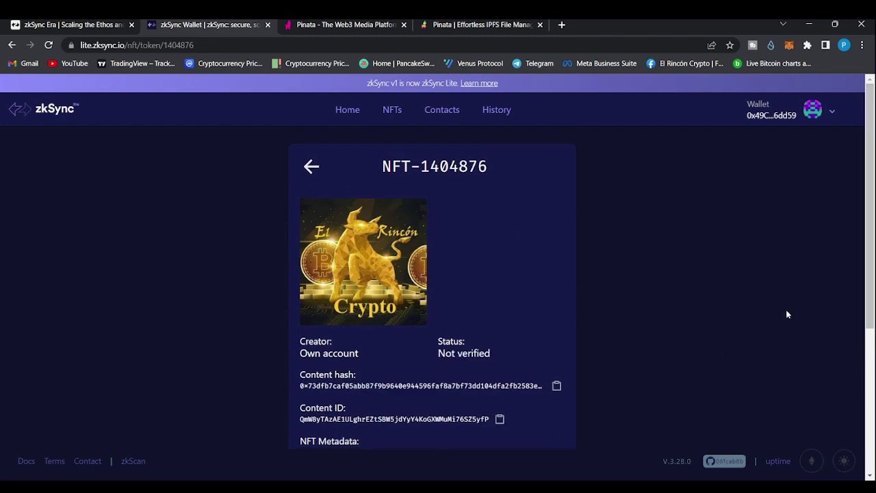
{"action": "mouse_move", "coordinate": [873, 156]}
{"action": "left_mouse_down"}
{"action": "mouse_move", "coordinate": [873, 175]}
{"action": "mouse_move", "coordinate": [874, 155]}
{"action": "left_mouse_up"}
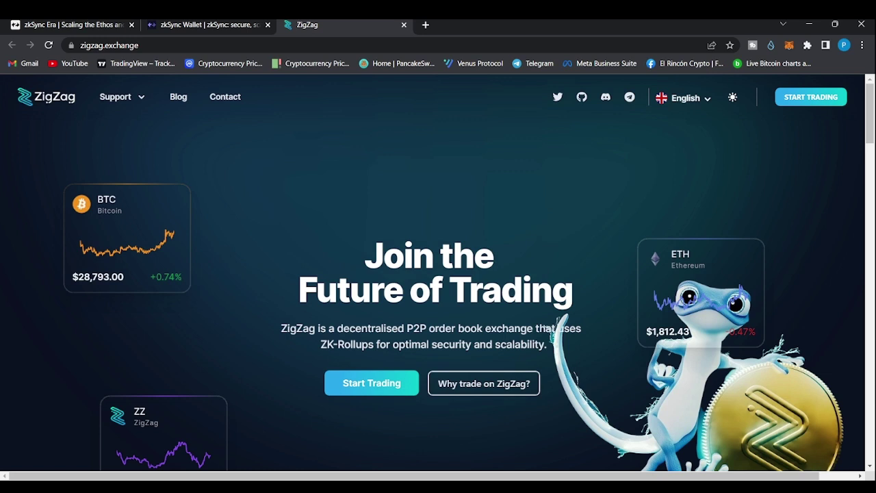
Step: Open the trading platform from the ZigZag homepage and connect the MetaMask wallet to it
{"action": "left_click", "coordinate": [804, 100]}
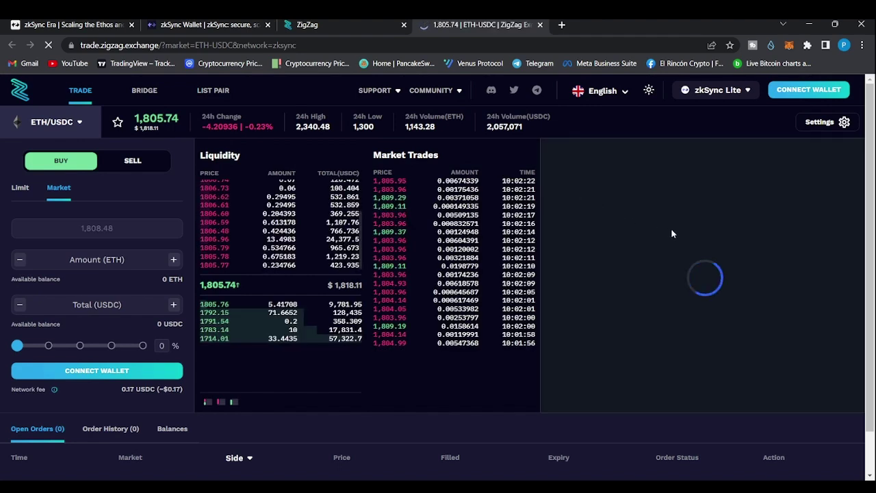
{"action": "left_click", "coordinate": [798, 99]}
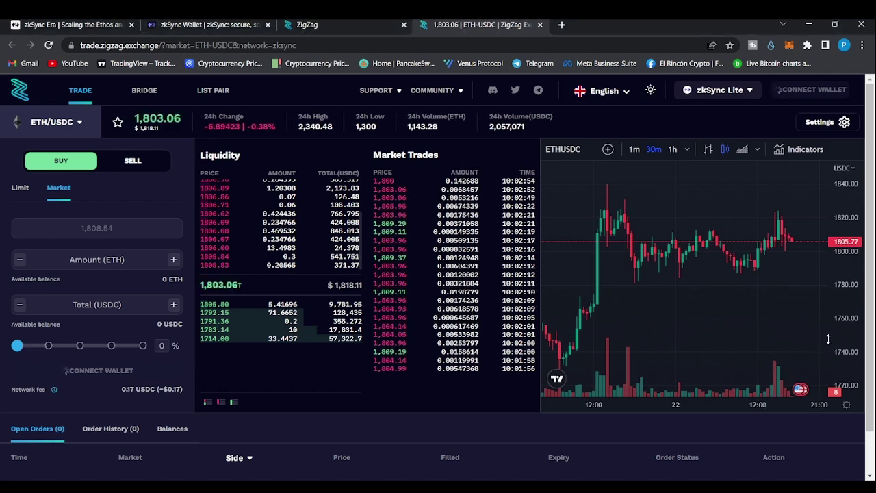
{"action": "left_click", "coordinate": [794, 92]}
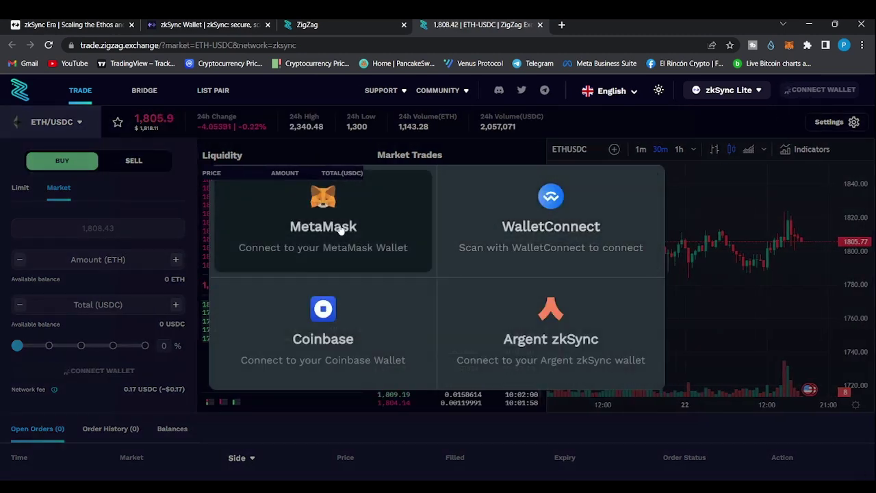
{"action": "left_click", "coordinate": [340, 230]}
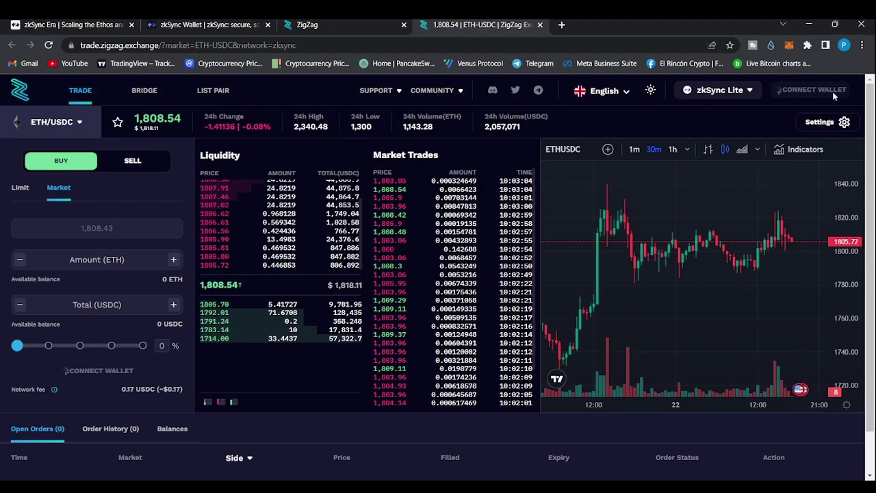
{"action": "left_click", "coordinate": [806, 91]}
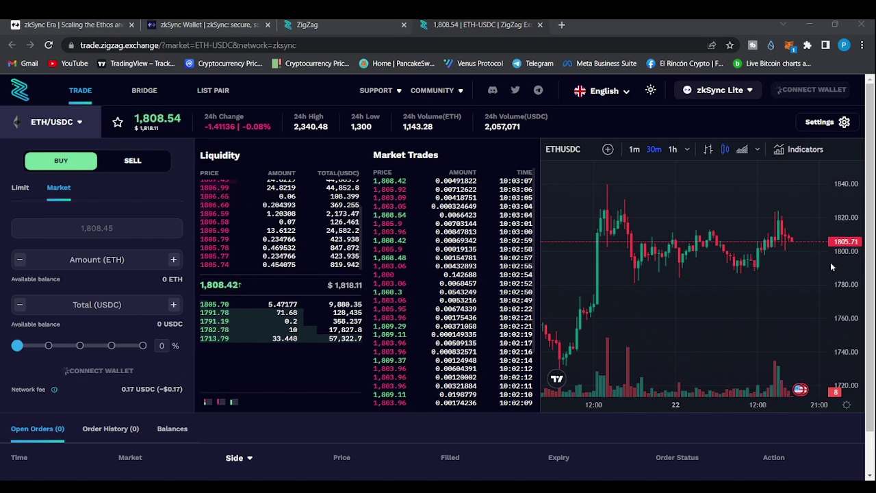
{"action": "left_click", "coordinate": [819, 337]}
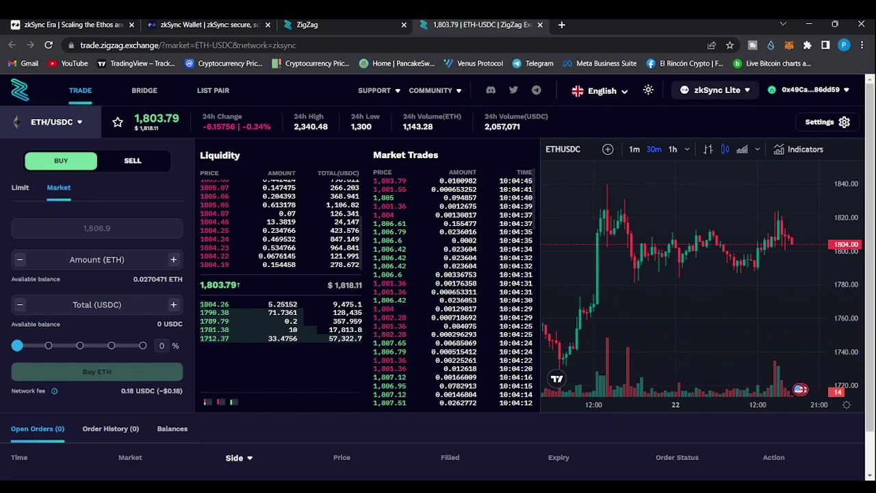
Step: Close both ZigZag pages and review the account's transaction history in the zkSync Lite wallet
{"action": "key", "text": "ctrl+w"}
{"action": "key", "text": "ctrl+w"}
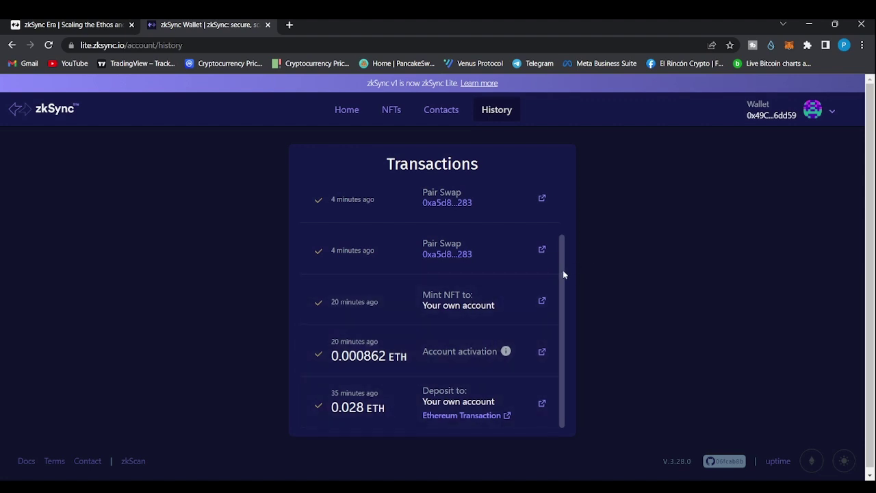
{"action": "left_click_drag", "start_coordinate": [561, 270], "coordinate": [569, 196]}
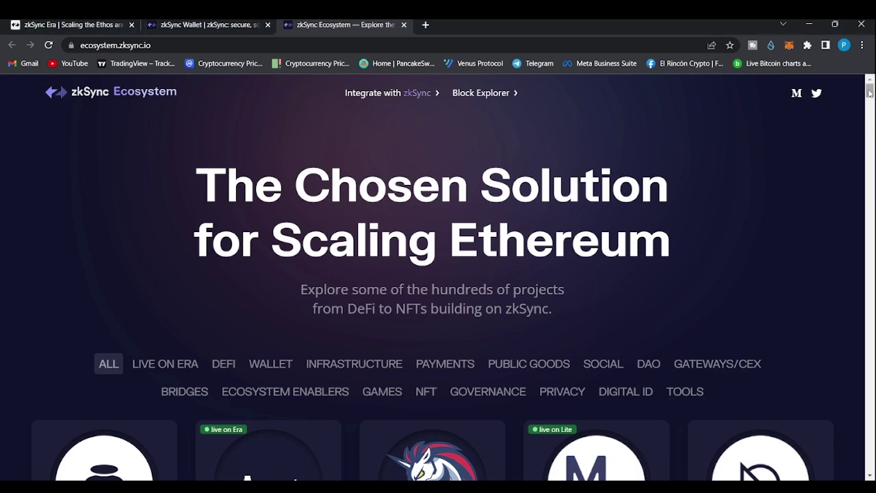
Step: Browse the first rows of projects in the unfiltered listing on the zkSync Ecosystem site
{"action": "left_click_drag", "start_coordinate": [869, 91], "coordinate": [871, 104]}
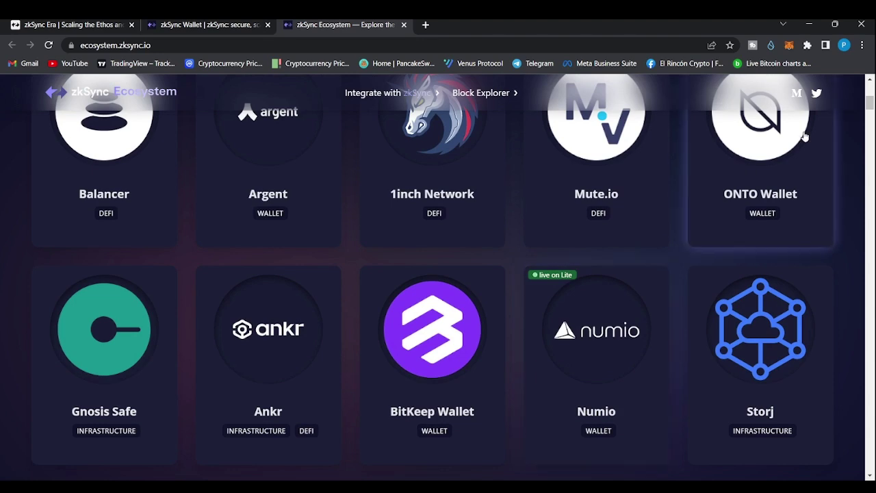
{"action": "left_click_drag", "start_coordinate": [870, 103], "coordinate": [869, 113]}
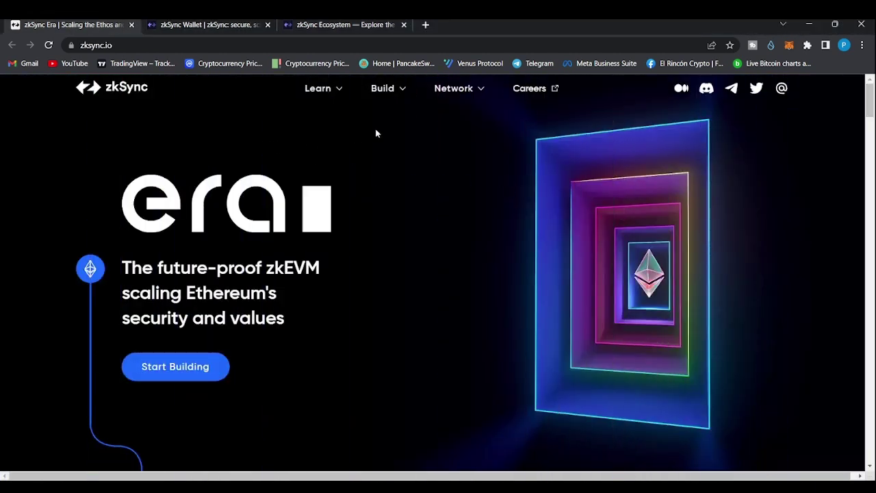
Step: Open the zkSync Era (v2) Wallet Portal from the zkSync homepage and show its Bridge deposit form
{"action": "mouse_move", "coordinate": [462, 94]}
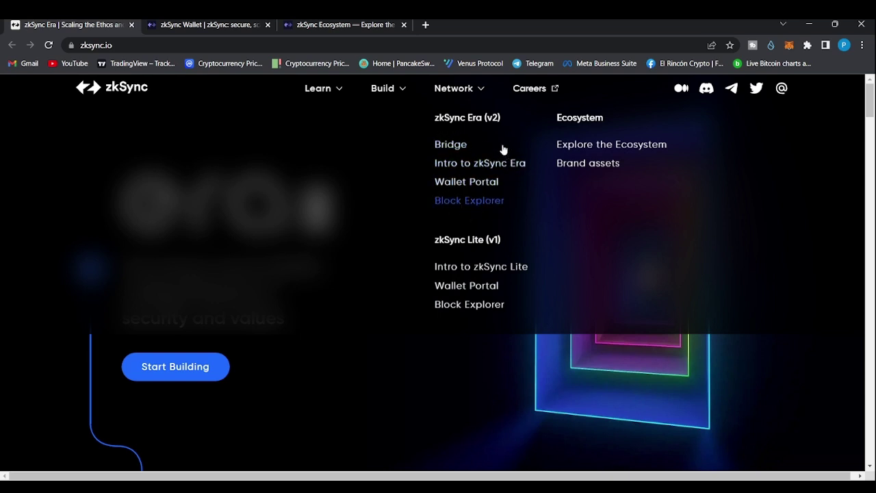
{"action": "left_click", "coordinate": [471, 183]}
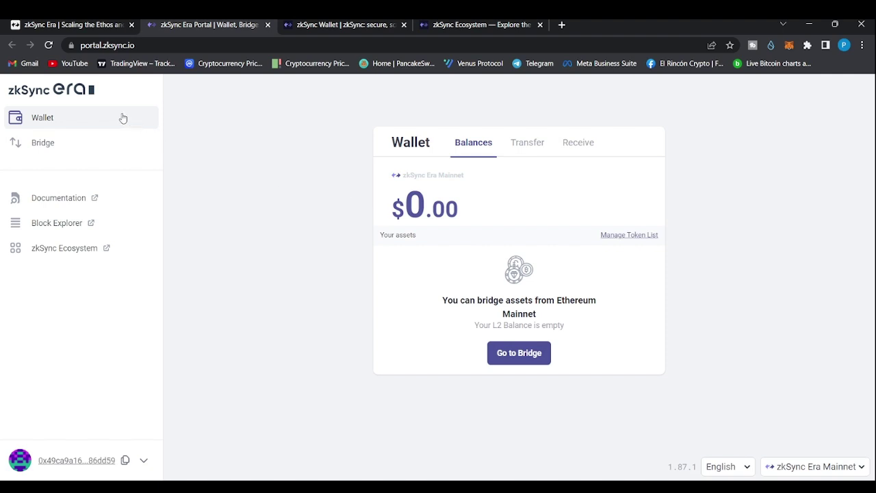
{"action": "left_click", "coordinate": [61, 142]}
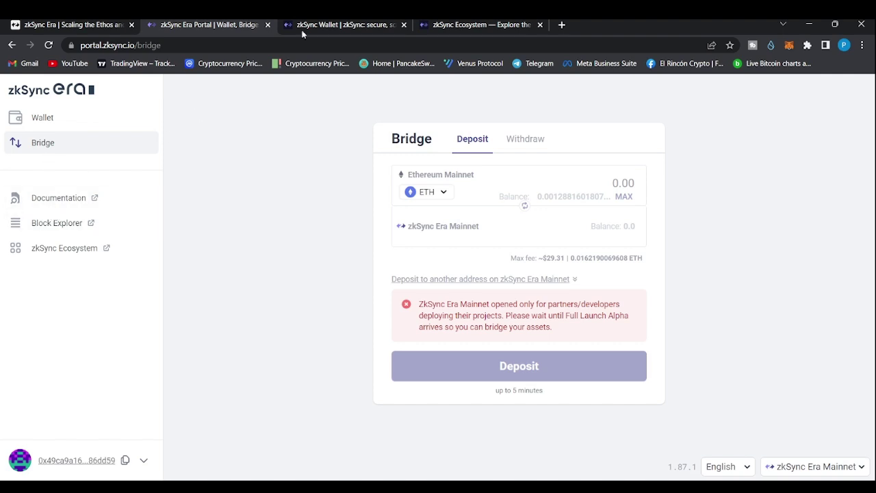
Step: Check the L2 balances in the zkSync Lite wallet and return to the zkSync Ecosystem site's project listing
{"action": "left_click", "coordinate": [334, 25]}
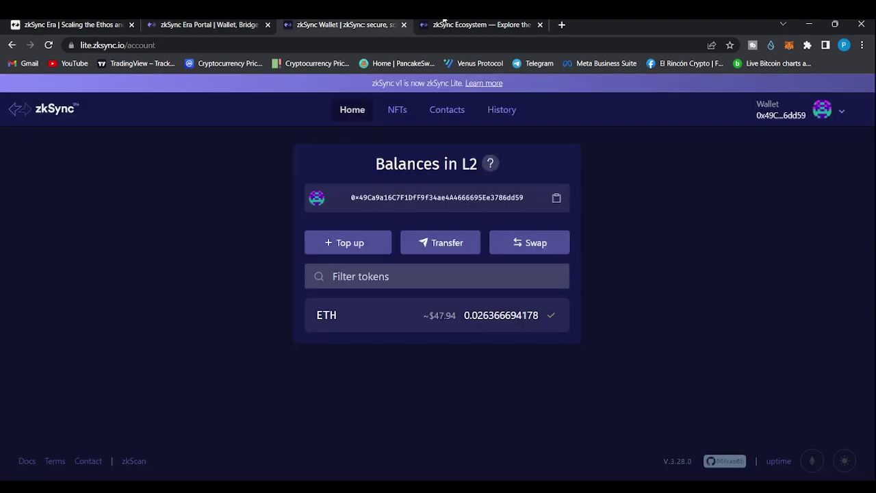
{"action": "left_click", "coordinate": [445, 23]}
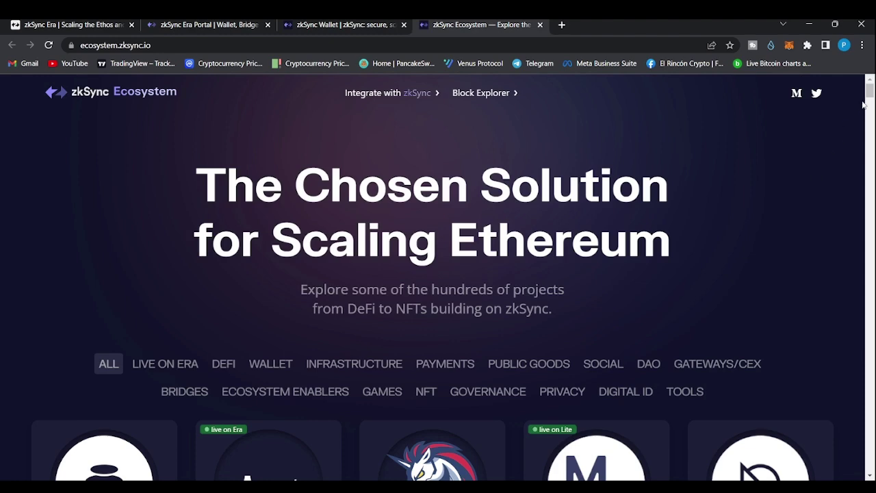
{"action": "scroll", "coordinate": [868, 102], "scroll_direction": "down", "scroll_amount": 2}
{"action": "scroll", "coordinate": [868, 103], "scroll_direction": "down", "scroll_amount": 3}
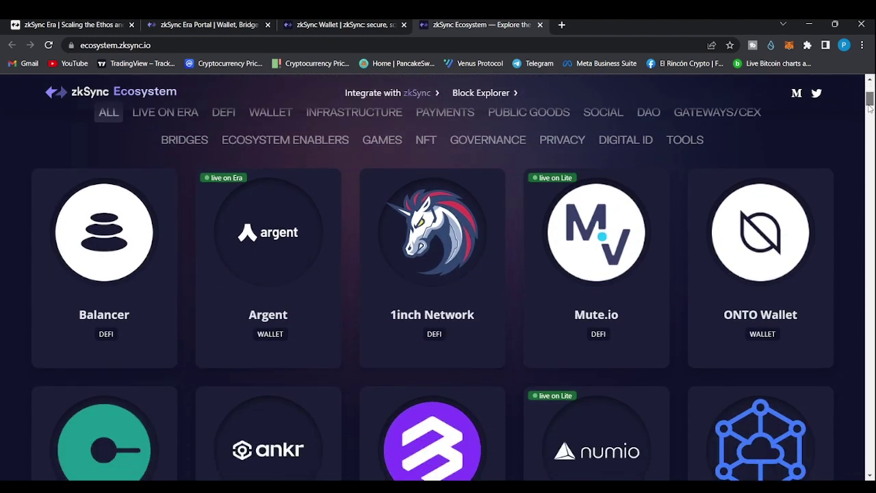